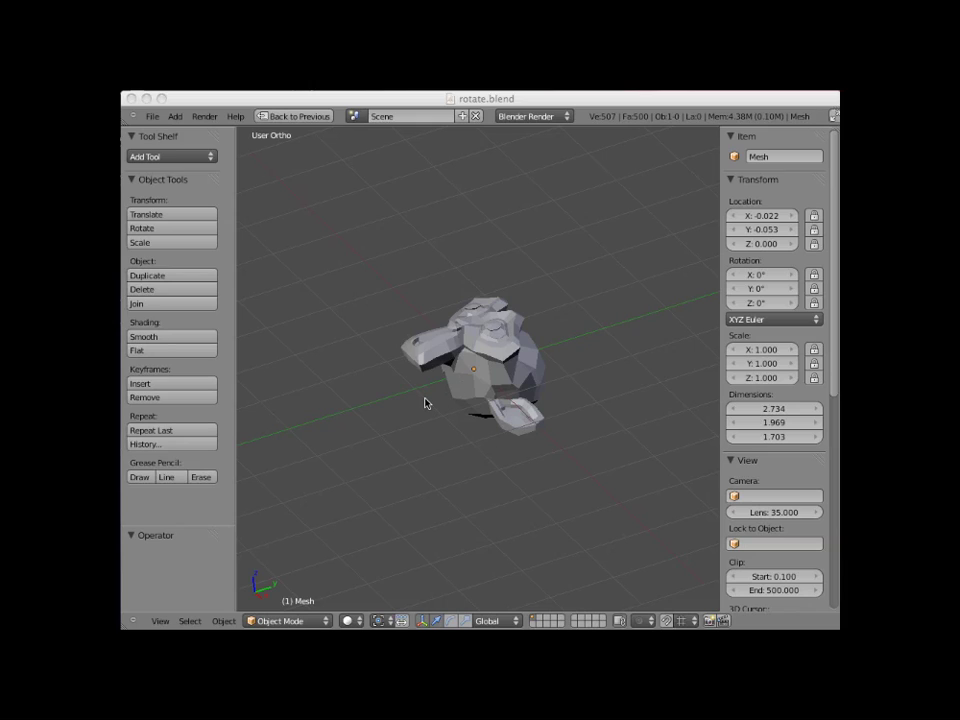
- Place the 3D cursor beside the monkey and show the Pivot Point choices
left_click(424, 399)
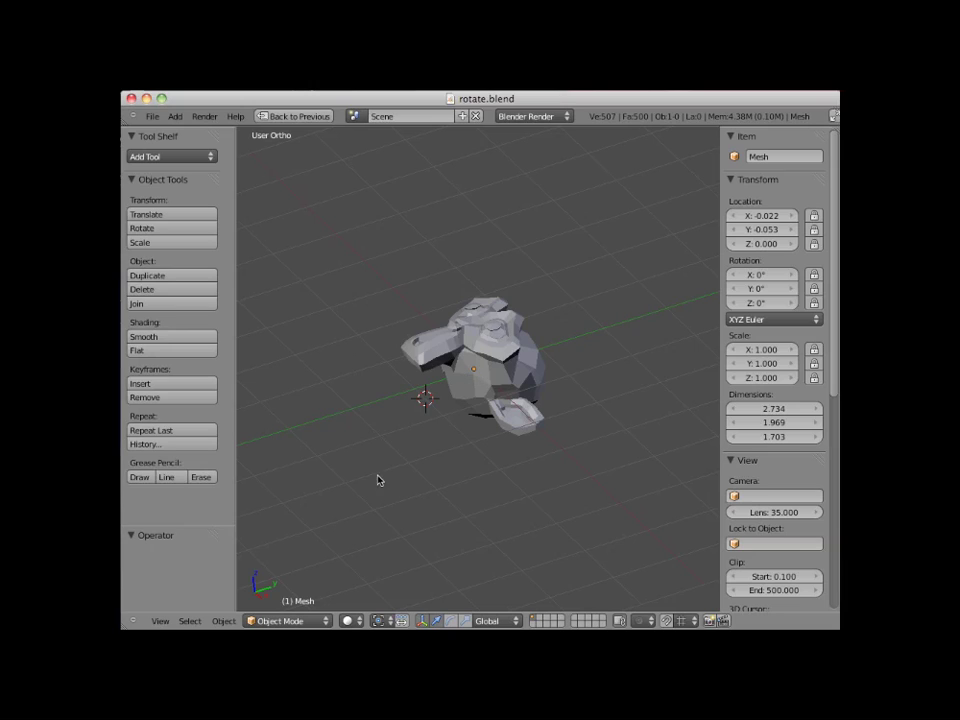
left_click(378, 620)
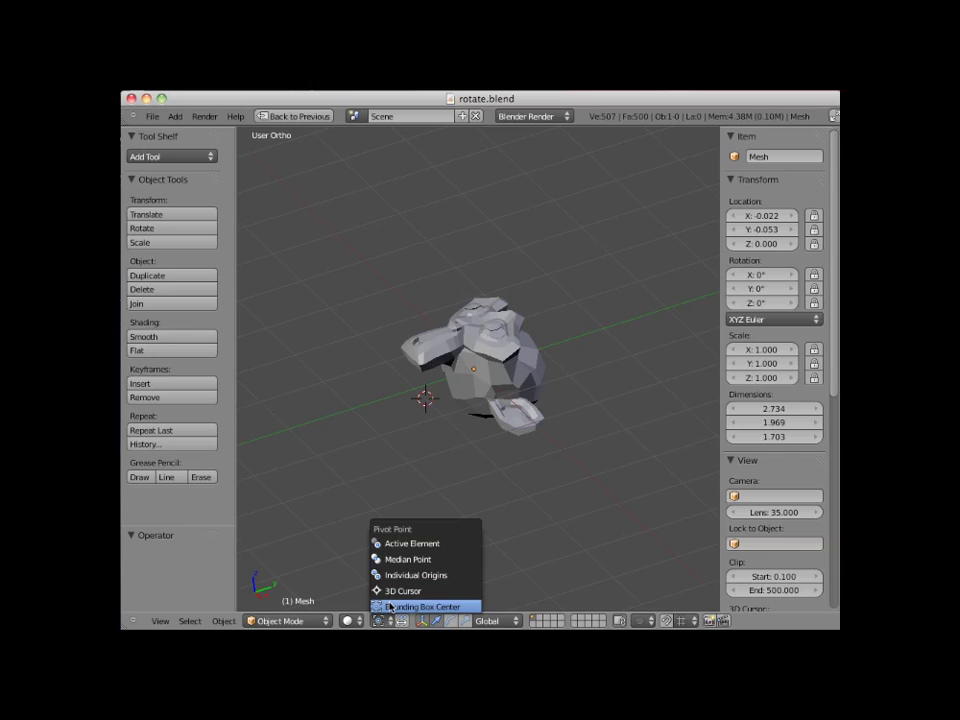
- Keep Bounding Box Center as the pivot point, closing the menu
left_click(392, 607)
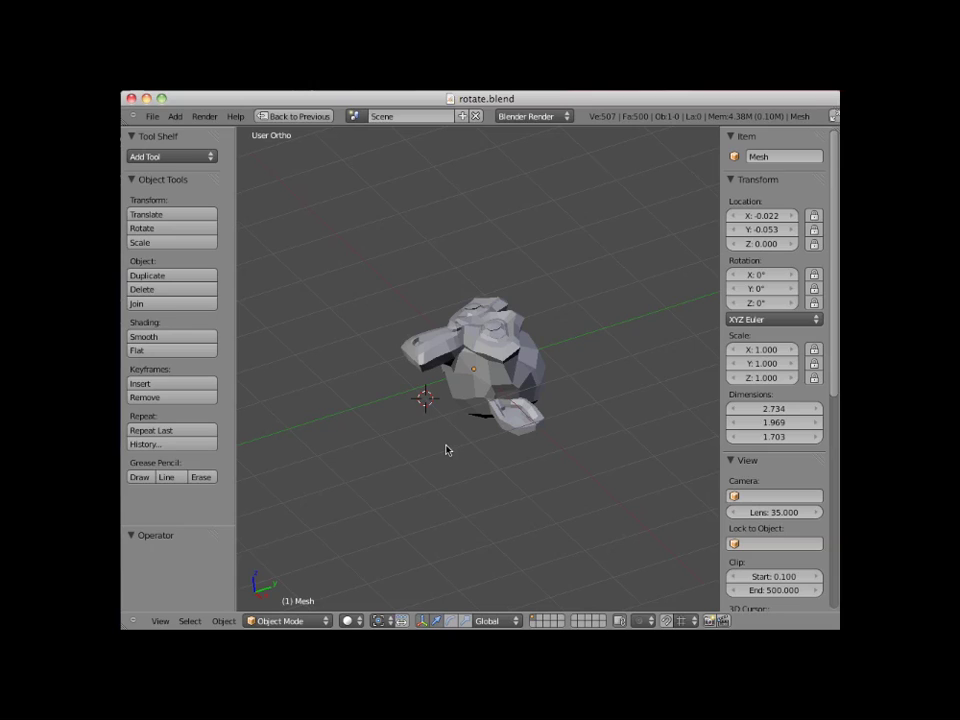
- Select the monkey and rotate it freely to about X -324.6°, Y -19.7°, Z 15.8°
right_click(490, 352)
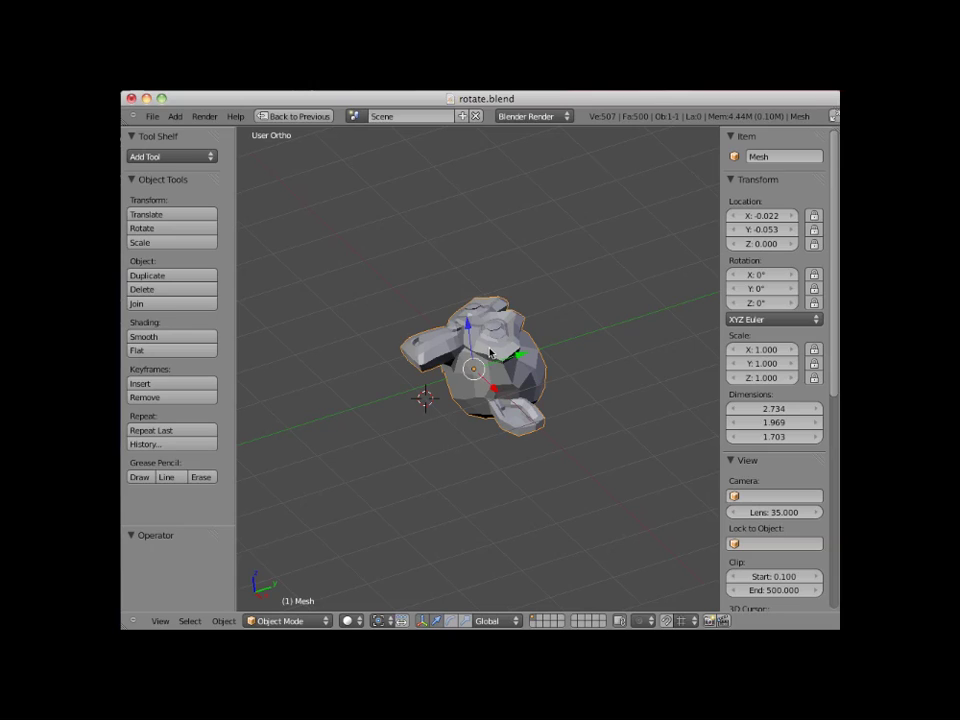
key("r")
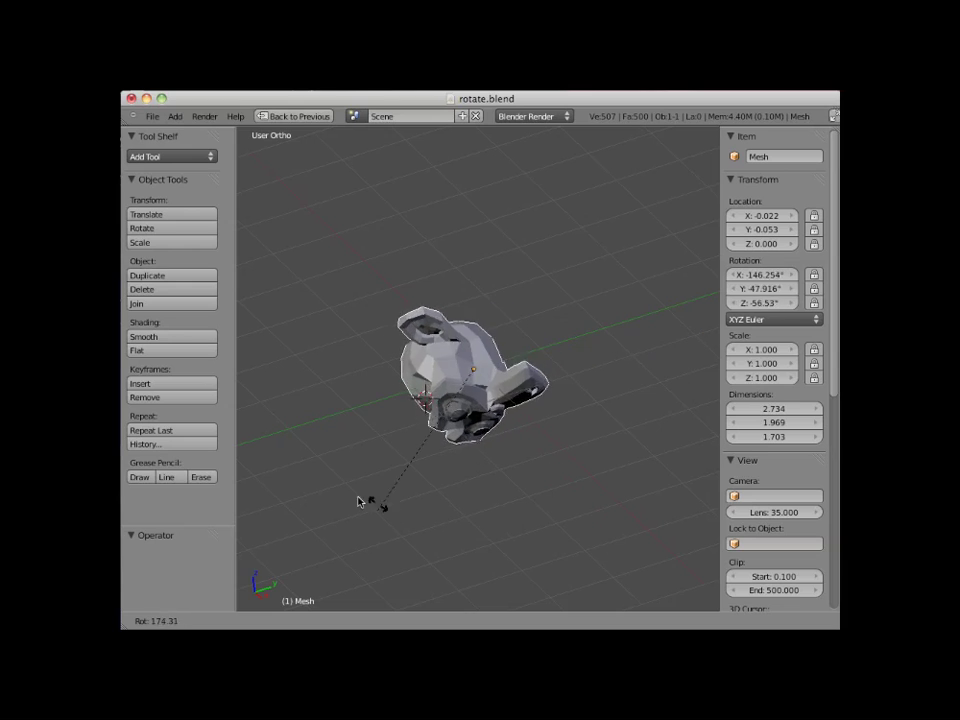
left_click(450, 248)
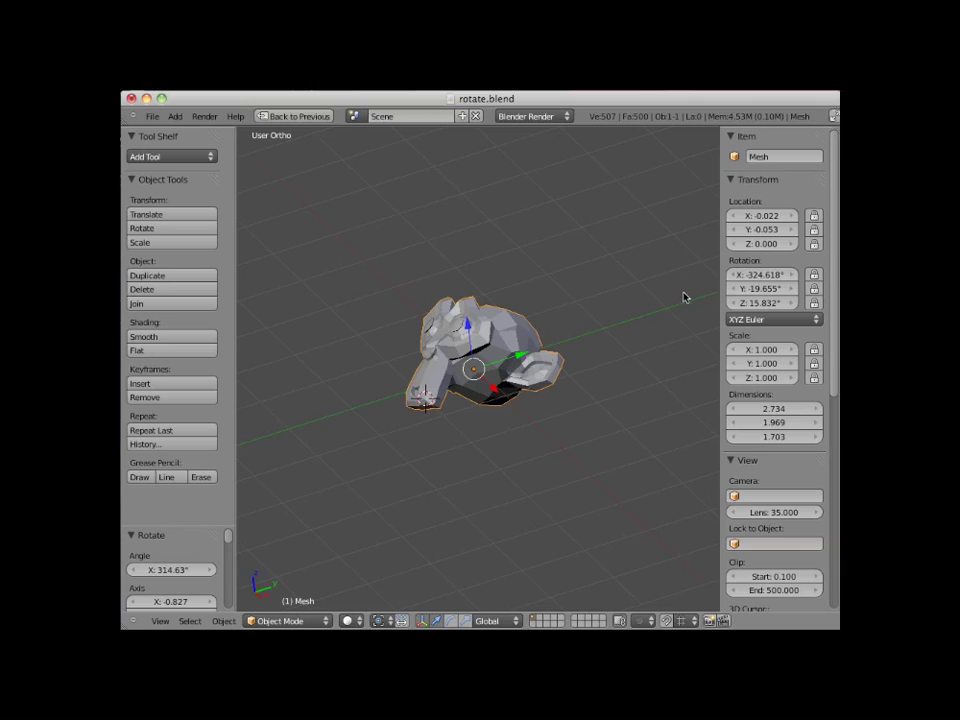
- Enter 0 in the X, Y and Z Rotation fields of the N panel
left_click(759, 276)
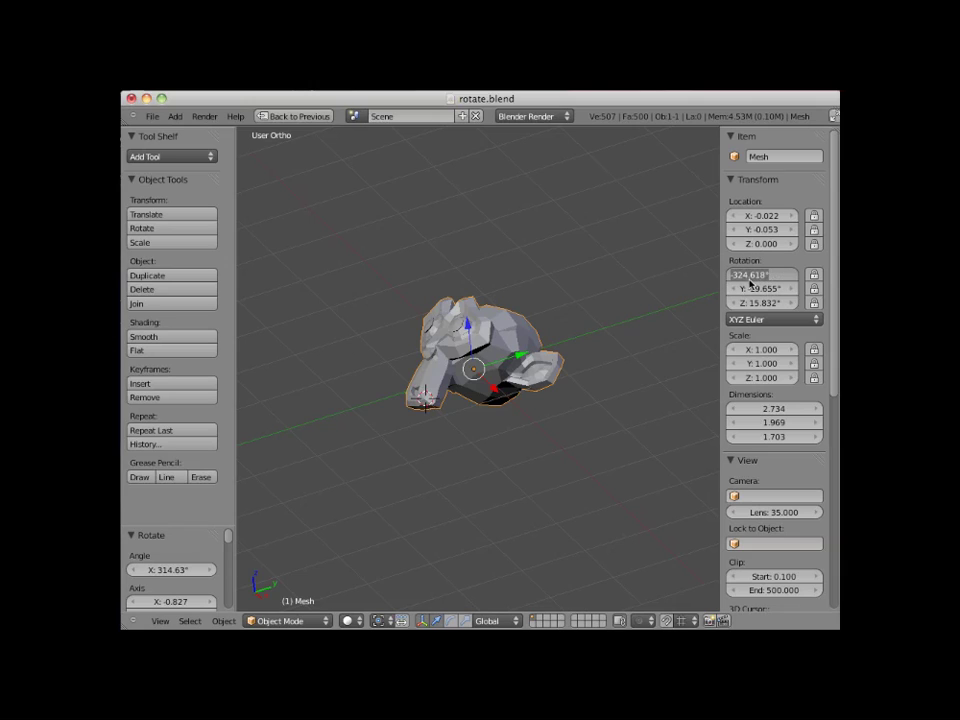
key("BackSpace")
type("0")
key("Return")
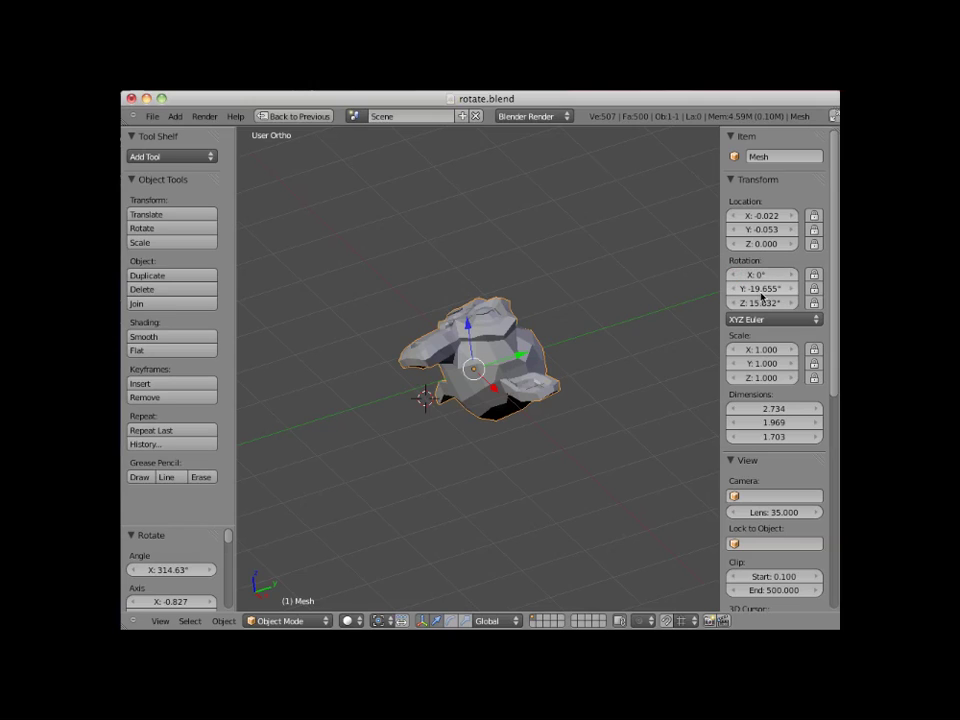
left_click(758, 289)
key("BackSpace")
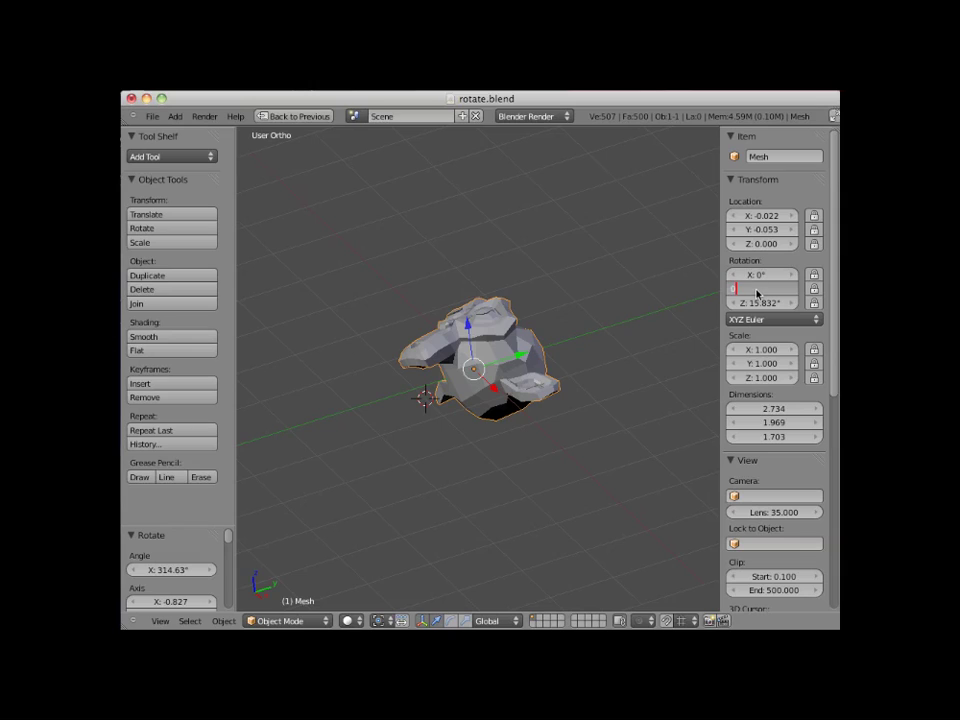
type("0")
key("Return")
left_click(761, 303)
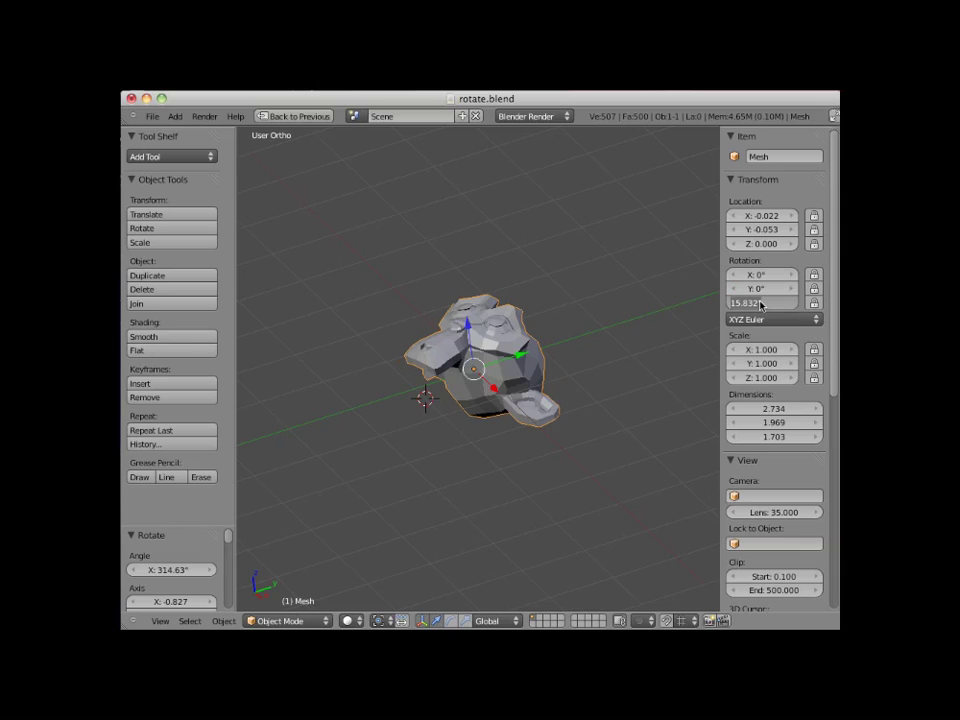
type("0")
key("Return")
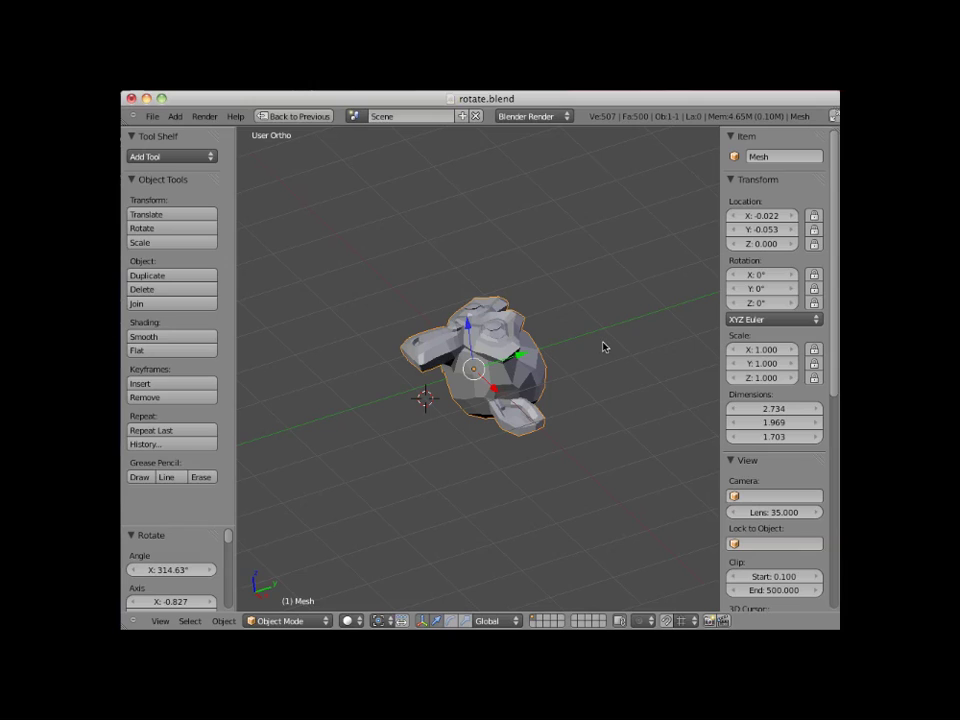
- Rotate the monkey about the global X axis to 69.936°
key("r")
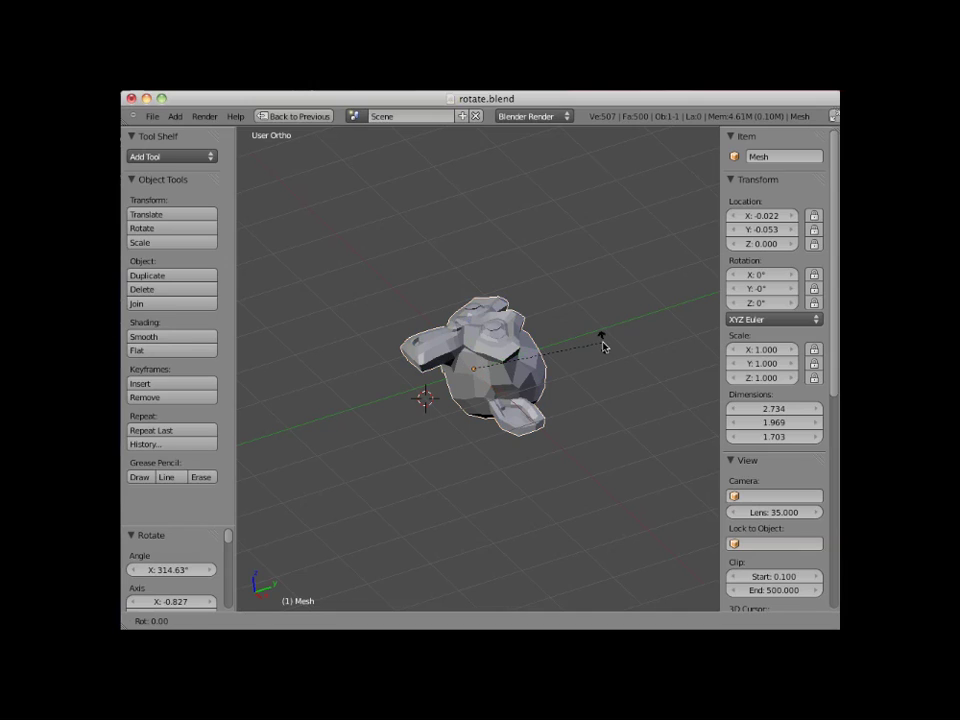
key("x")
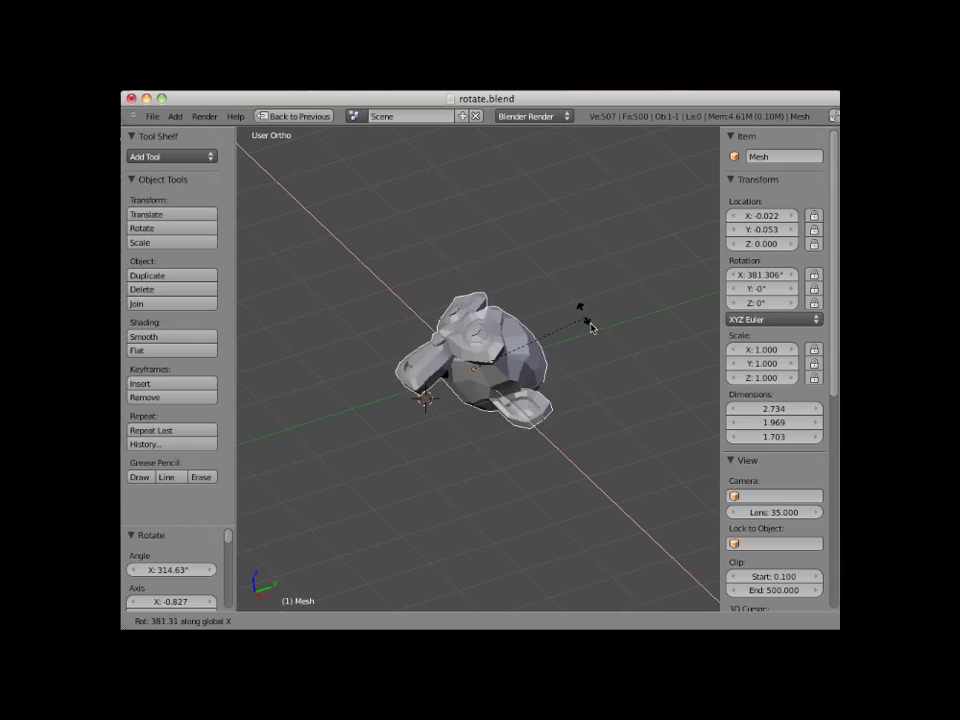
left_click(497, 211)
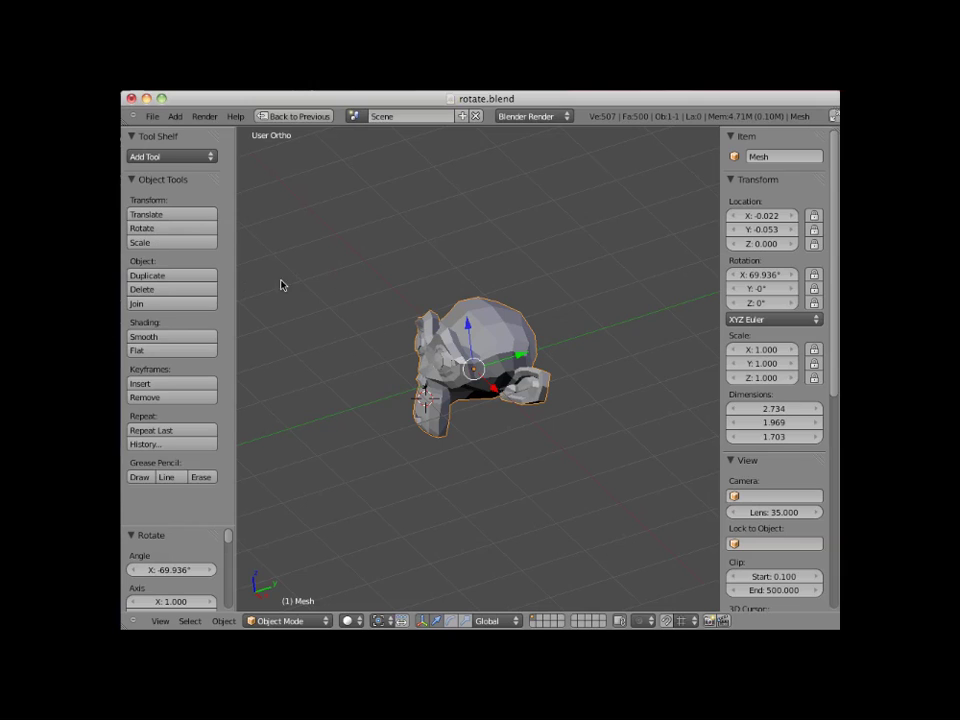
- Use the Tool Shelf Rotate tool to turn the monkey -58.244° about the global Y axis
left_click(143, 228)
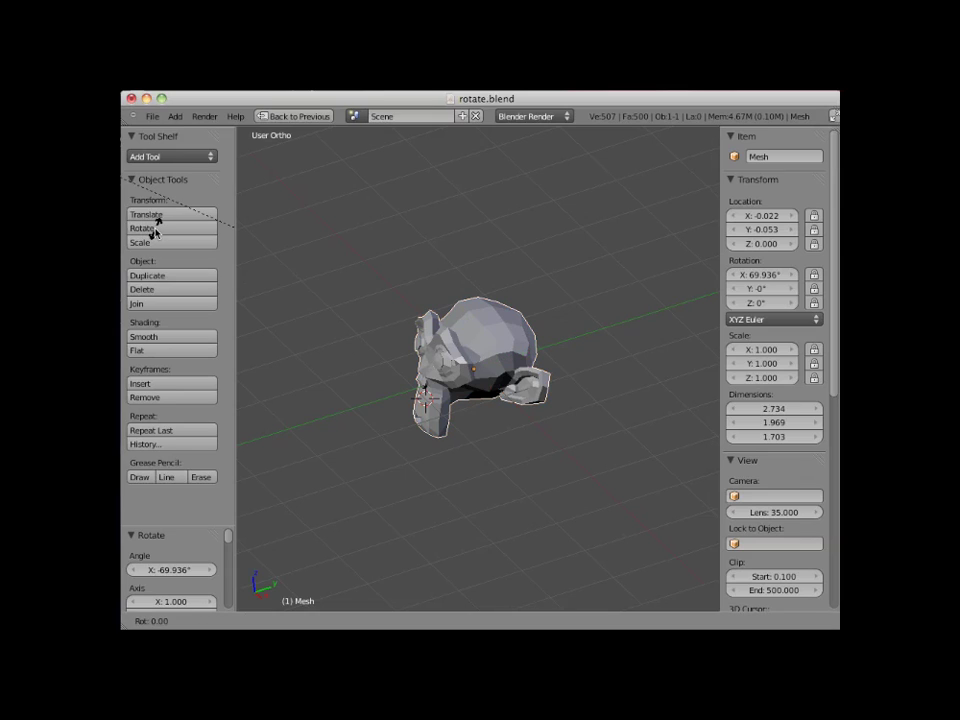
key("y")
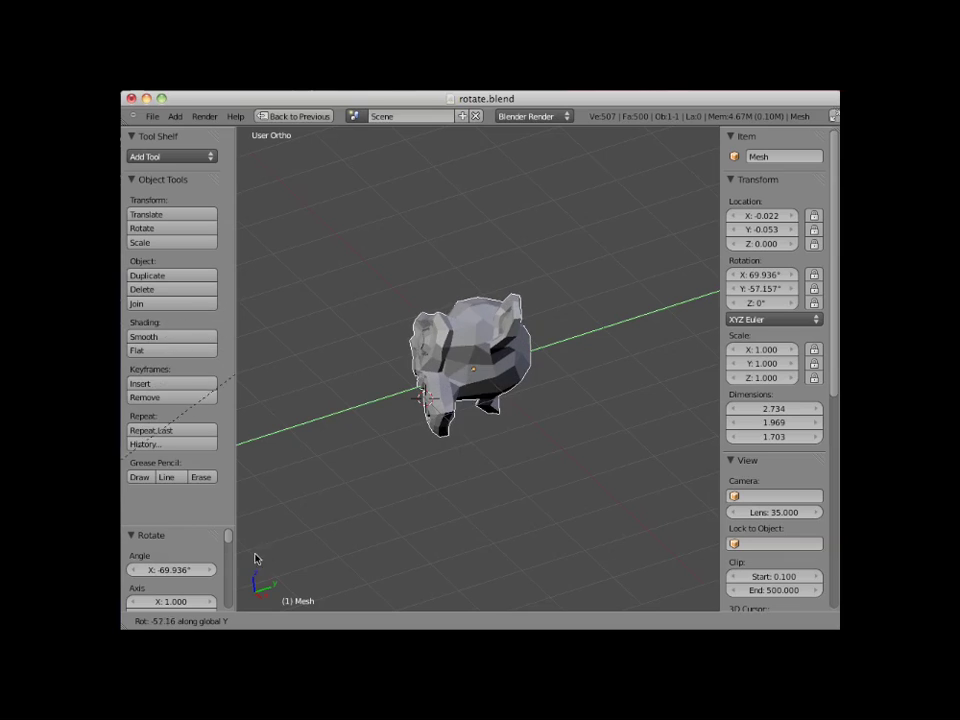
left_click(283, 534)
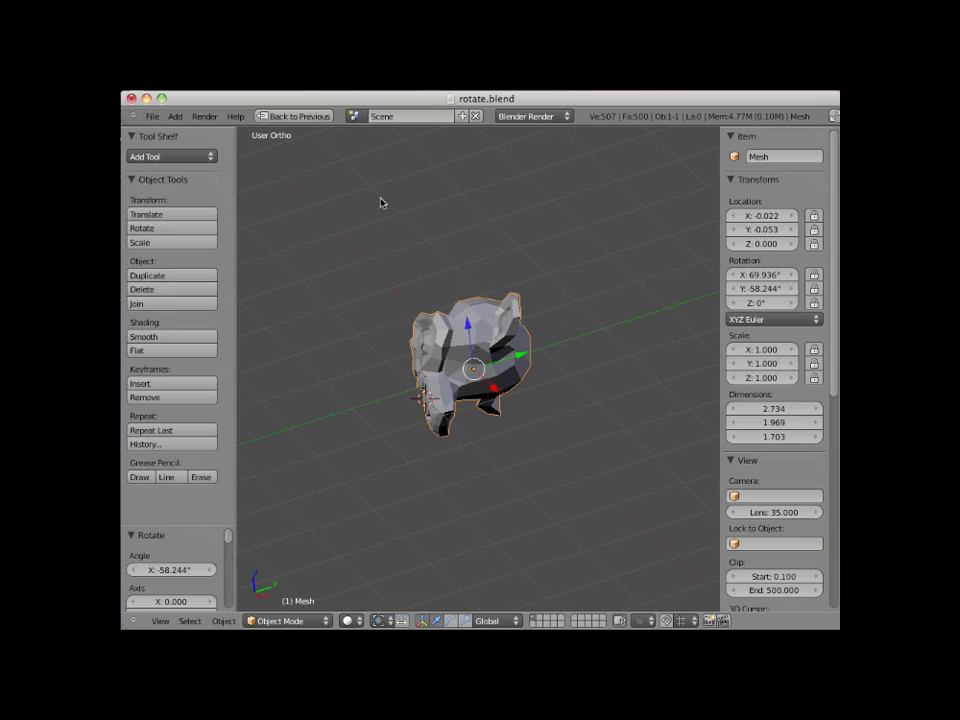
- Step the Rotation Z field up from 0° through 5°, 14°, 23° and 33° to 42°
left_click(792, 307)
left_click(792, 307)
left_click(792, 307)
left_click(792, 307)
left_click(792, 307)
left_click(792, 307)
left_click(792, 307)
left_click(792, 307)
left_click(792, 307)
left_click(792, 302)
left_click(792, 302)
left_click(792, 302)
left_click(792, 302)
left_click(792, 305)
left_click(792, 305)
left_click(792, 305)
left_click(792, 305)
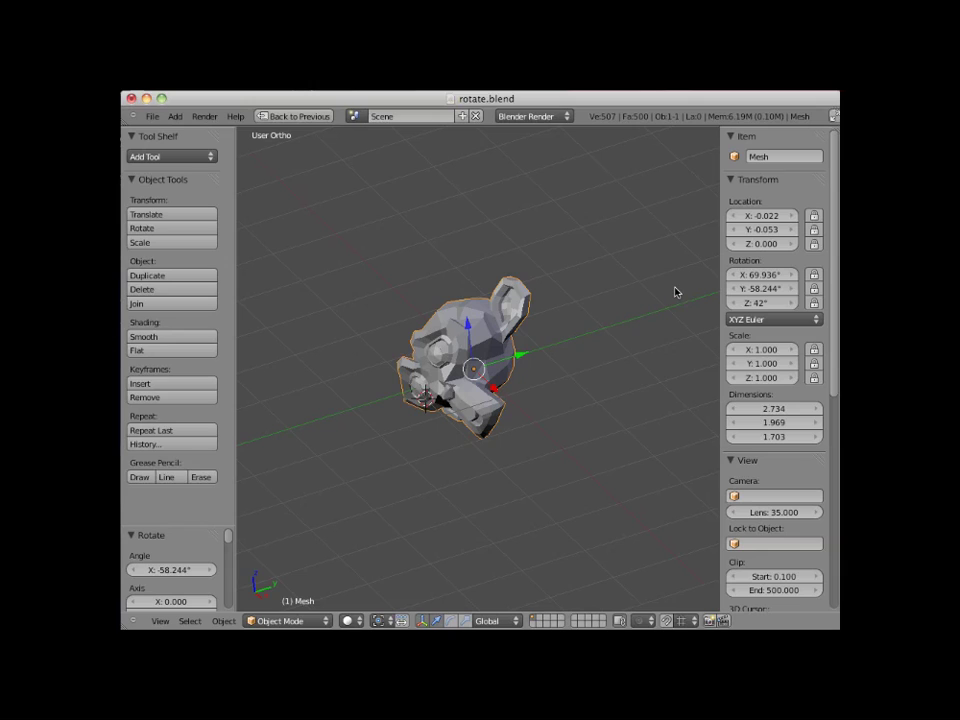
- Clear the monkey's rotation to 0° and cancel the rotation started afterwards
key("alt+r")
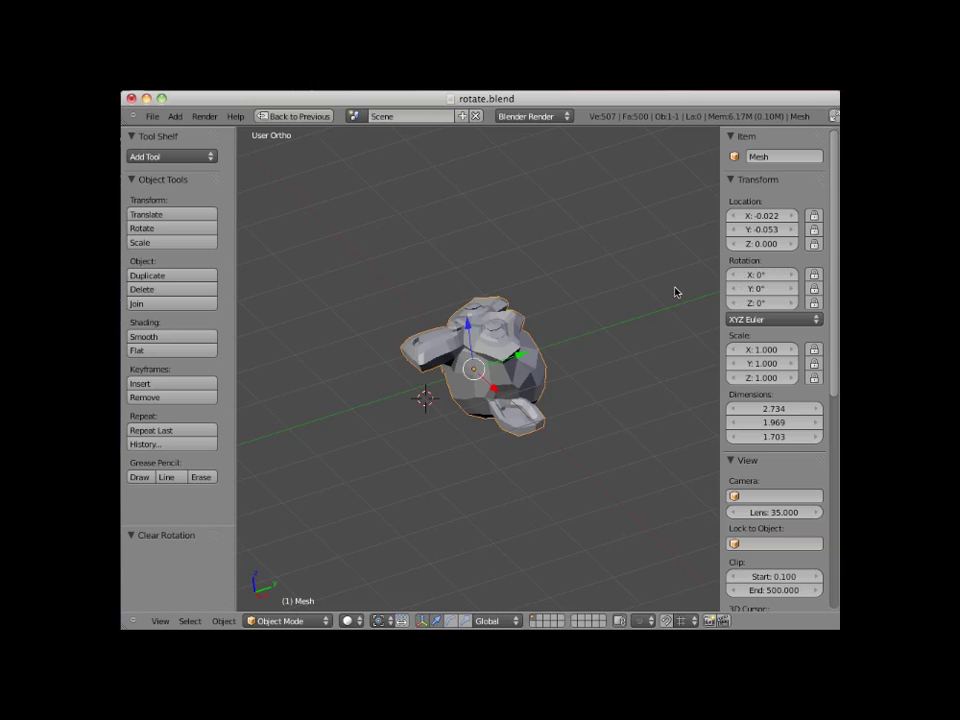
key("r")
key("Escape")
- In top view, reselect the monkey and begin rotating it freely about Z
key("a")
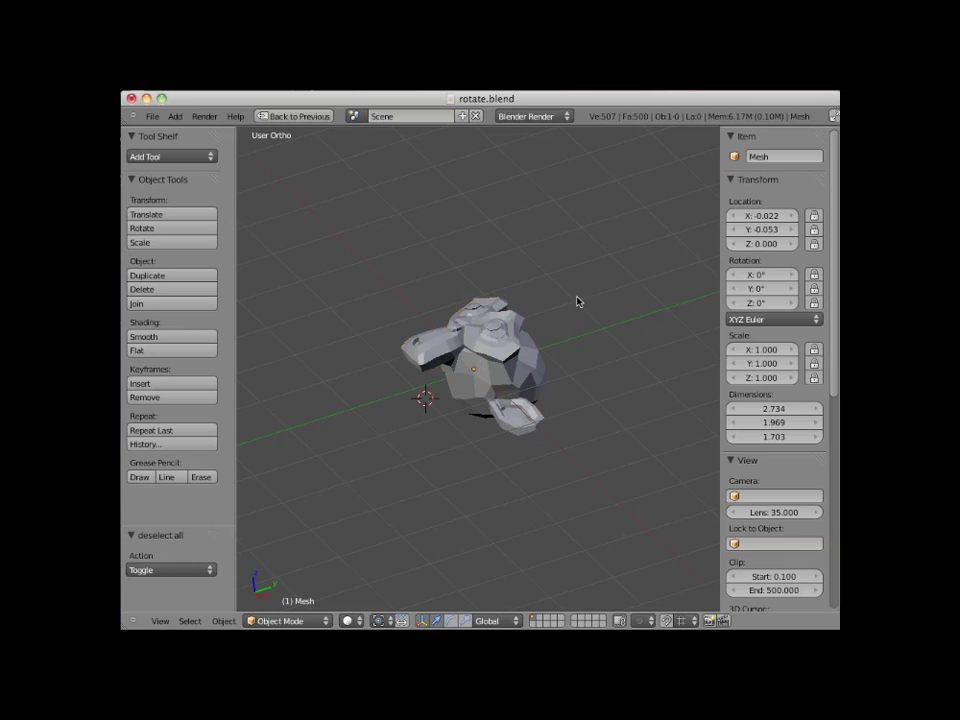
key("KP_7")
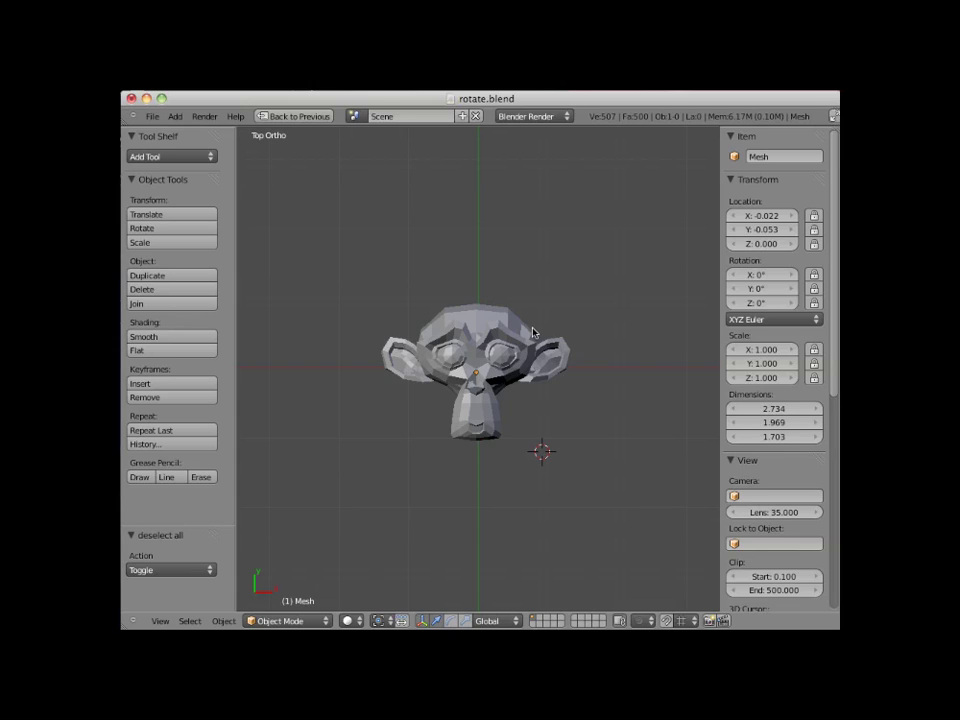
right_click(482, 340)
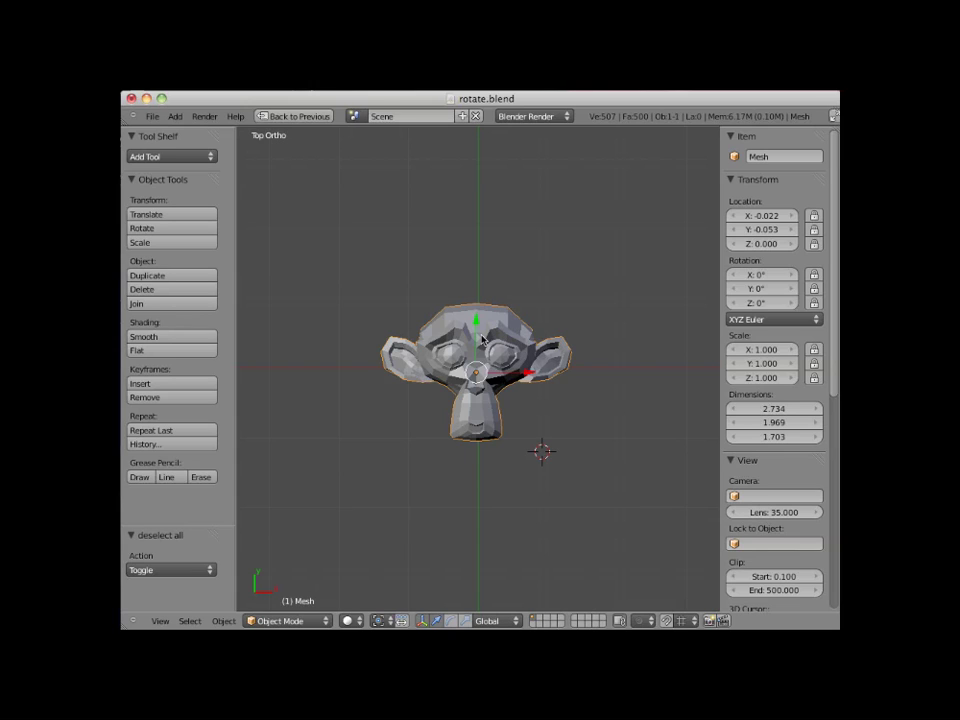
key("r")
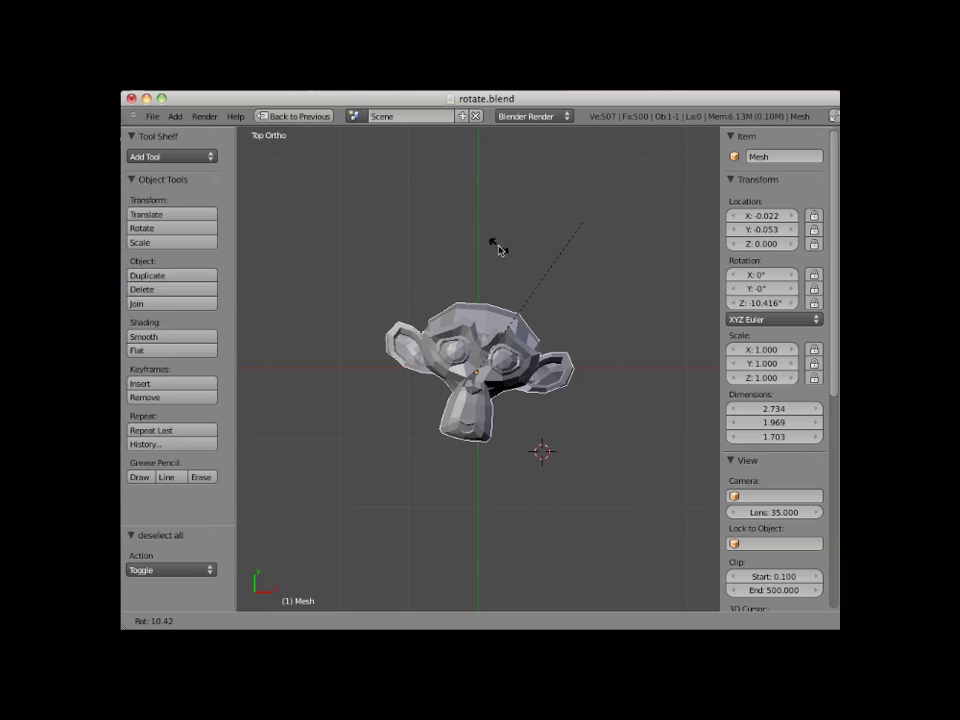
- Type rotation angles 9, 19, 25, 13 and 3, then confirm a final -2°
type("9")
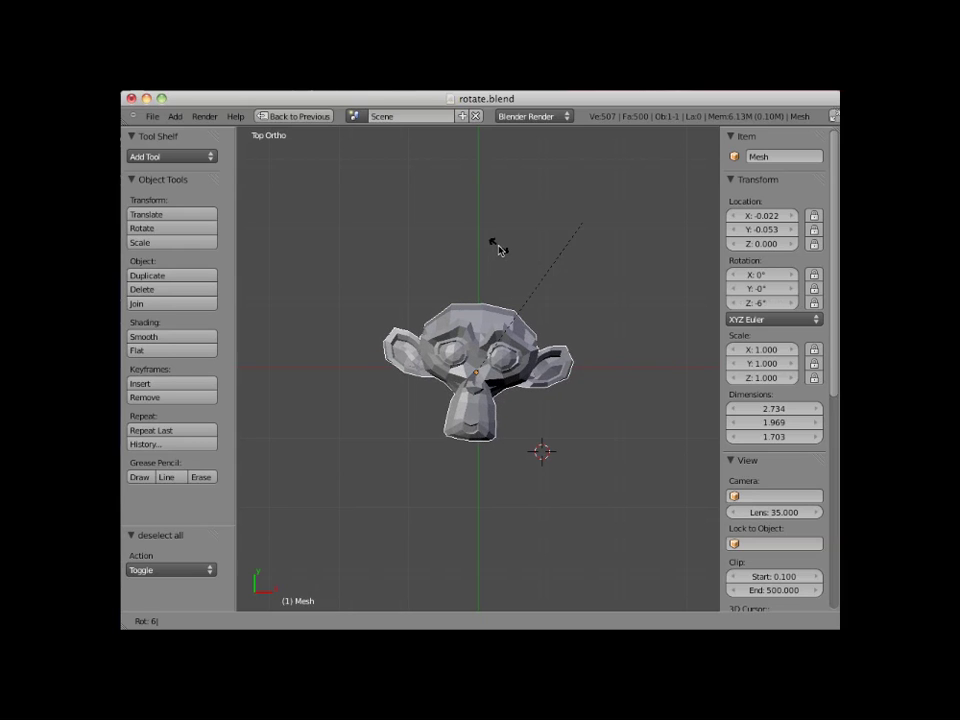
key("BackSpace")
type("19")
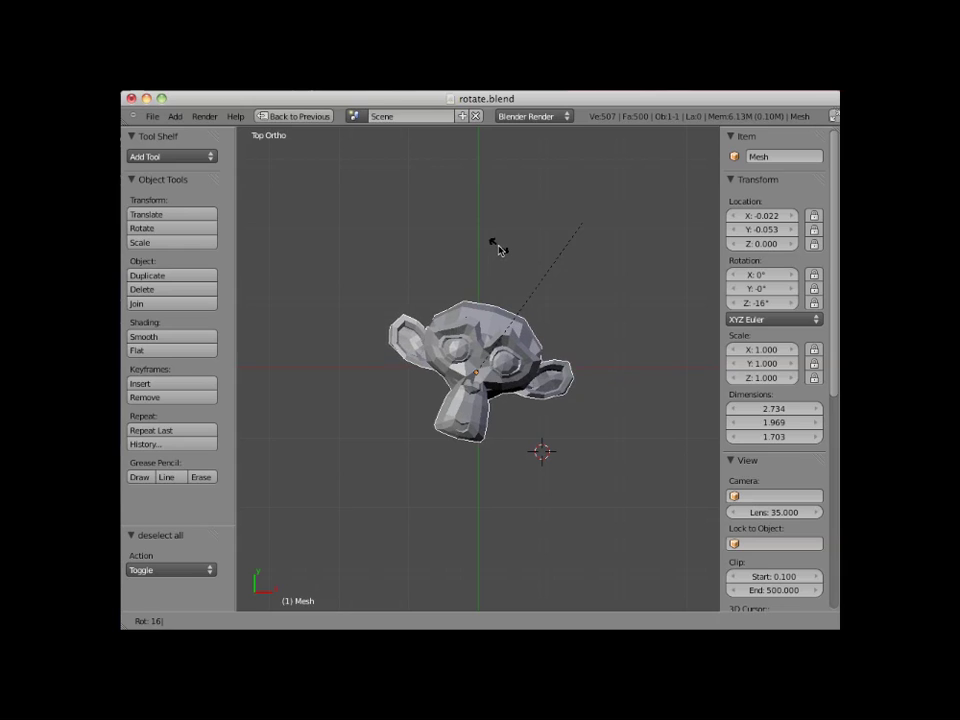
key("BackSpace")
key("BackSpace")
type("25")
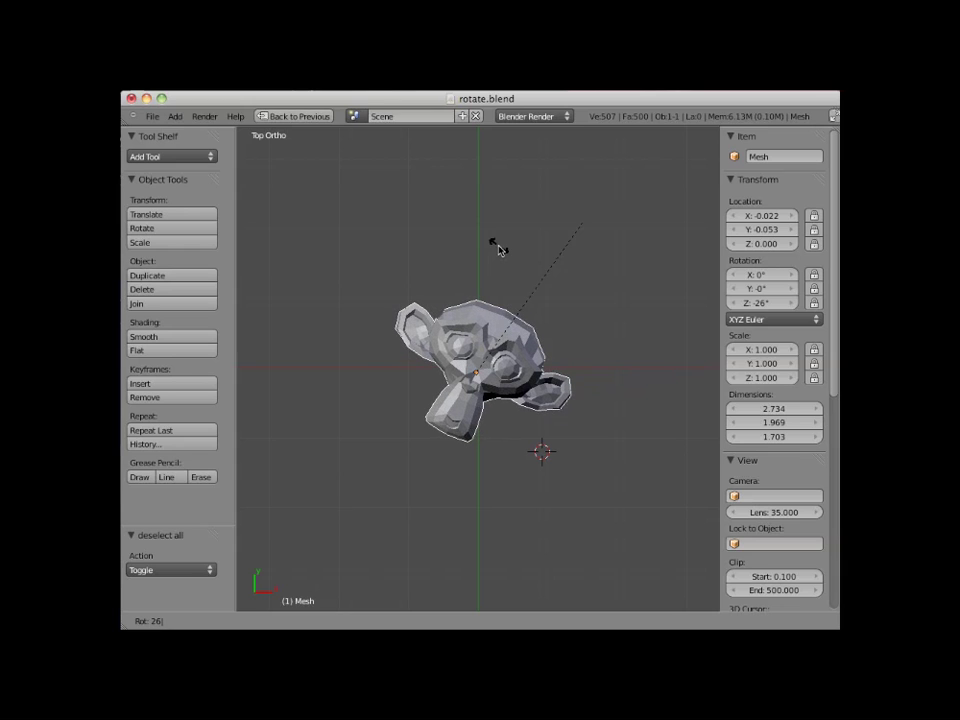
key("BackSpace")
key("BackSpace")
type("13")
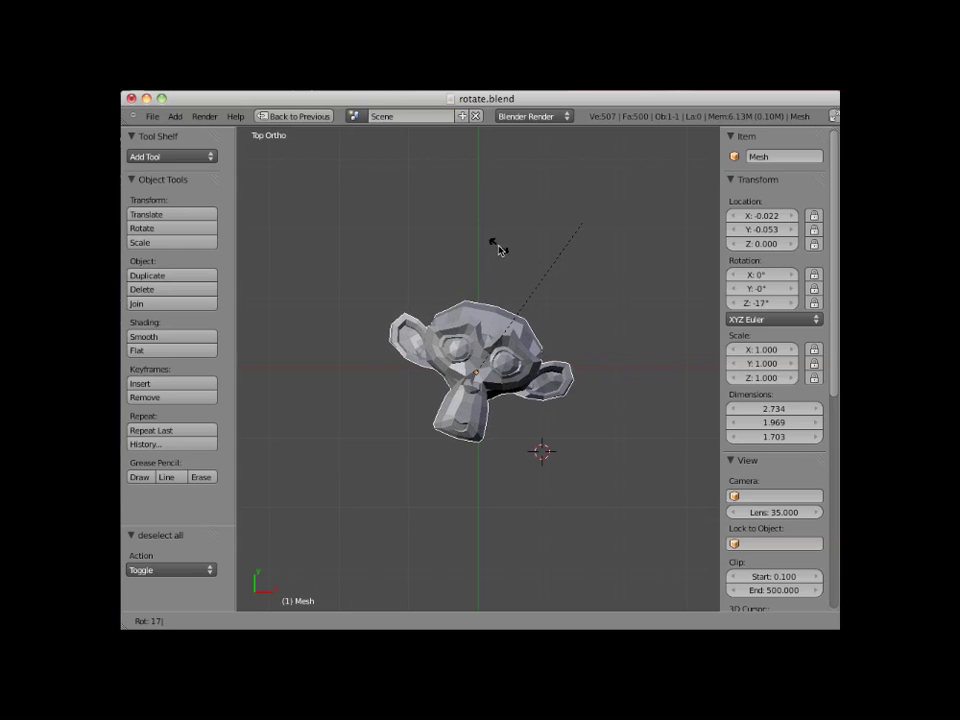
key("BackSpace")
key("BackSpace")
type("3")
key("BackSpace")
type("-2")
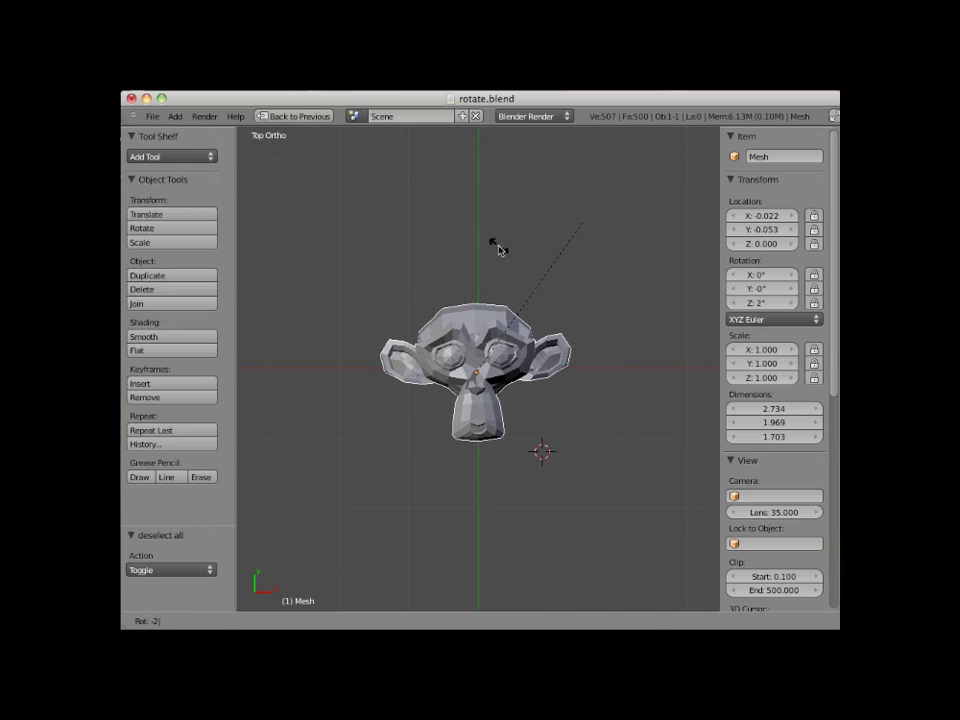
key("Return")
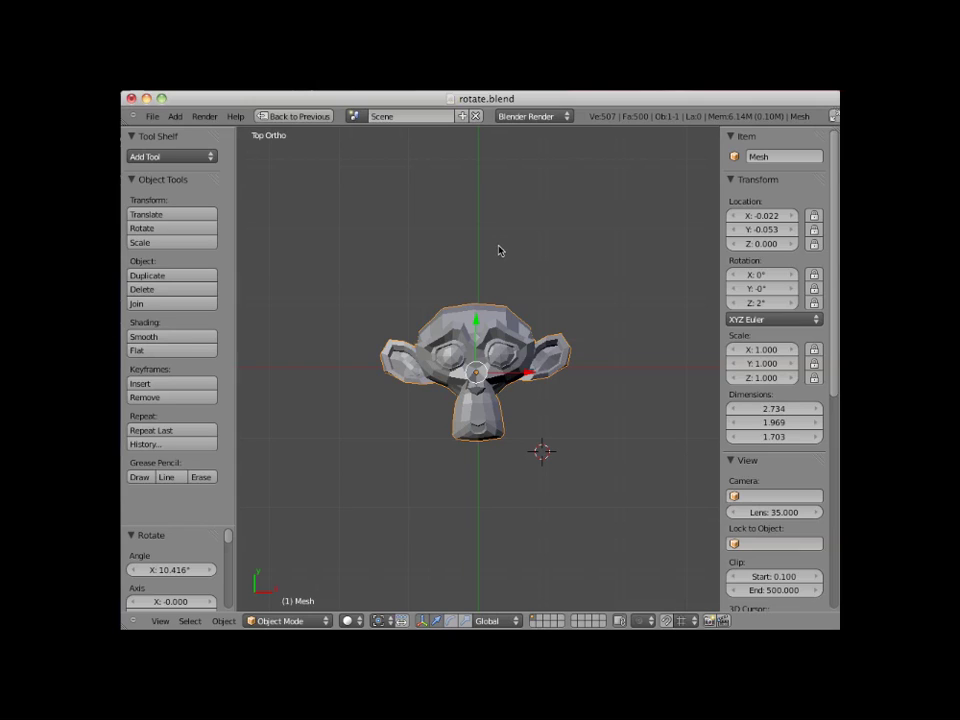
- Clear the monkey's rotation with Alt+R and switch to Front Ortho view
key("alt+r")
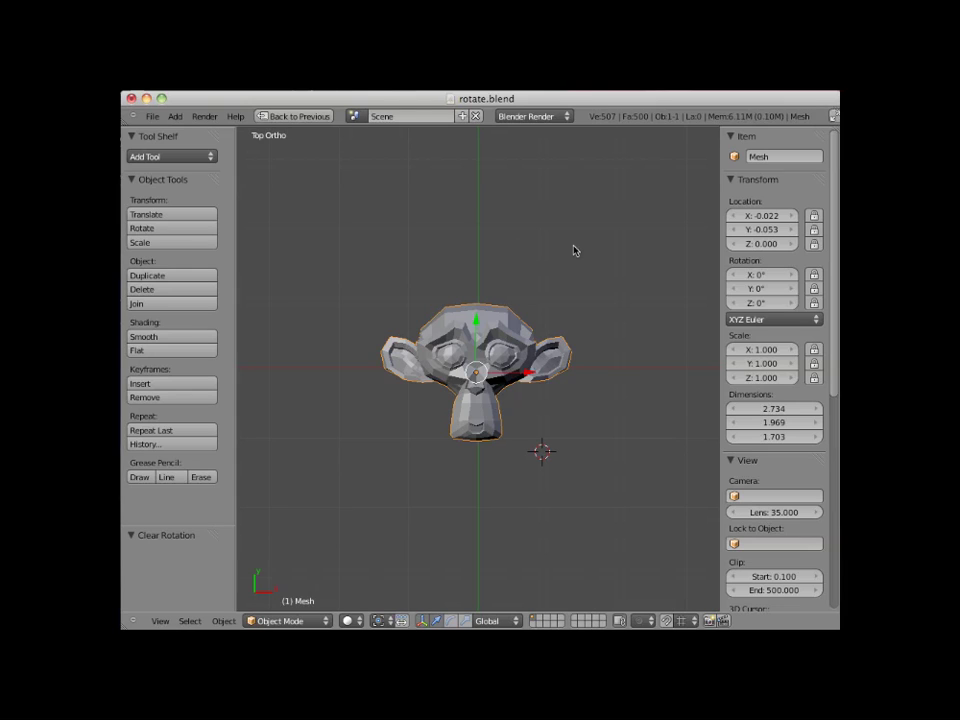
key("KP_1")
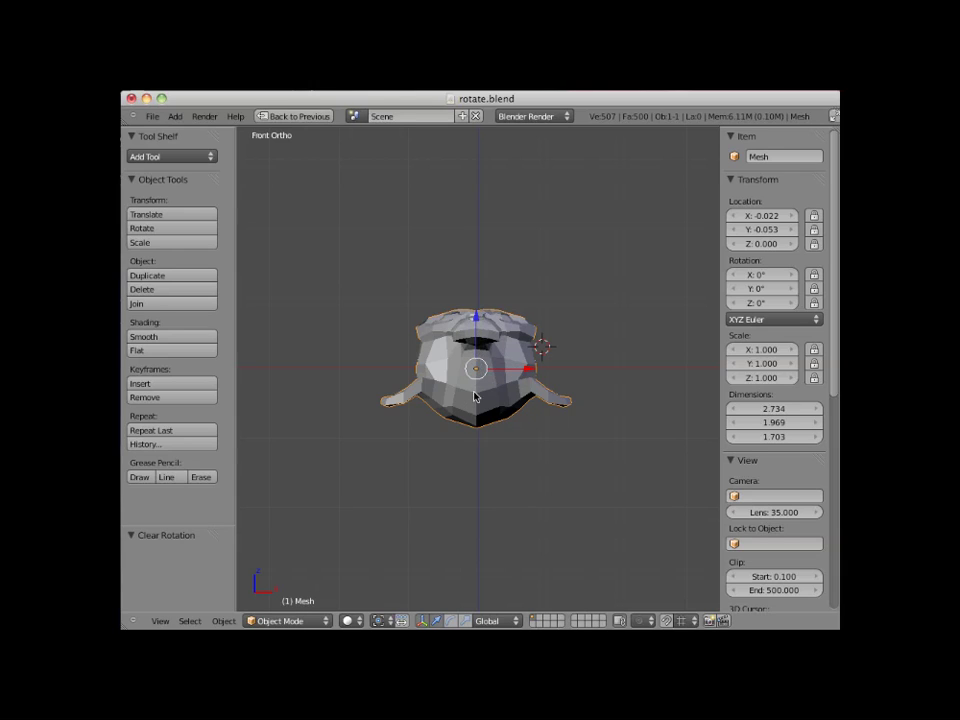
- Show the rotate manipulator rings and spin the monkey around the global X axis with R, X
left_click(451, 621)
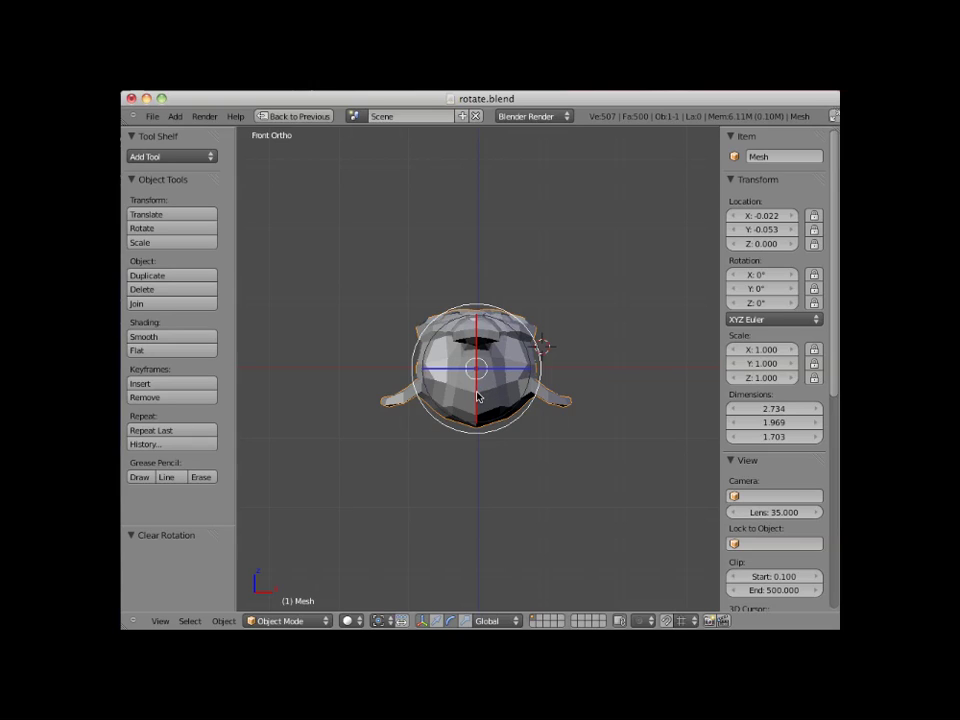
key("r")
key("x")
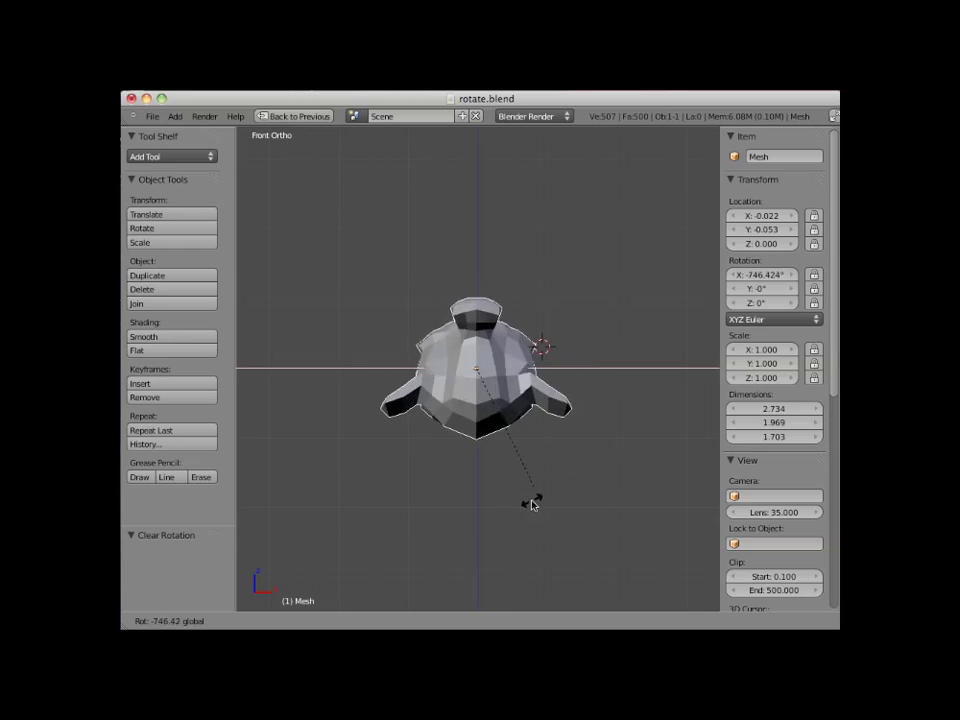
- Confirm X at -688.035°, then drag the blue ring to turn the monkey to Z 299.197°
left_click(419, 486)
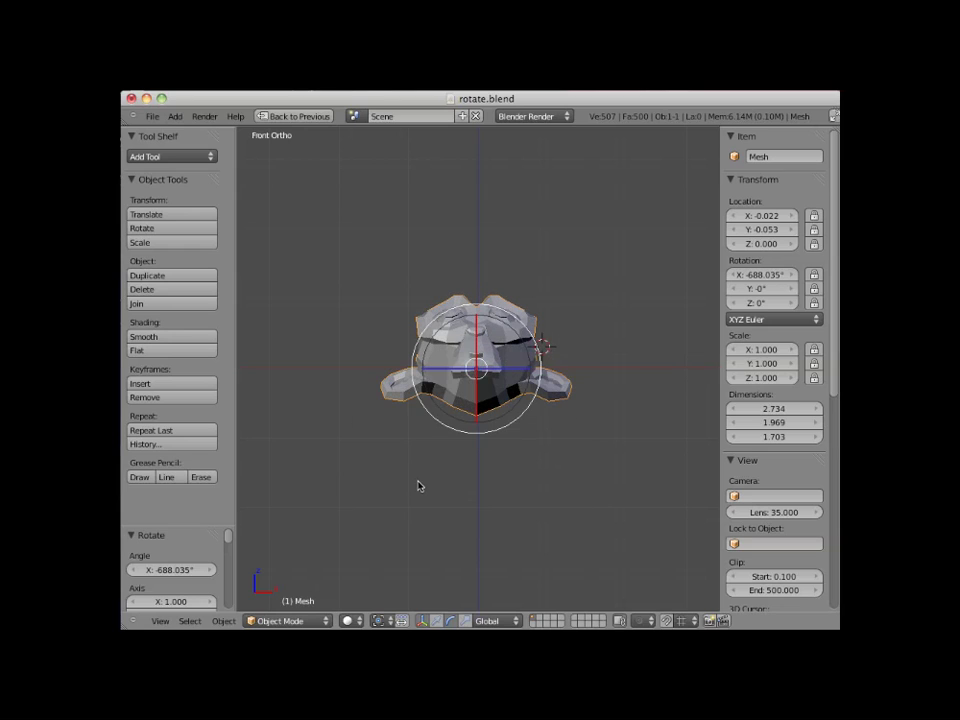
left_click(441, 372)
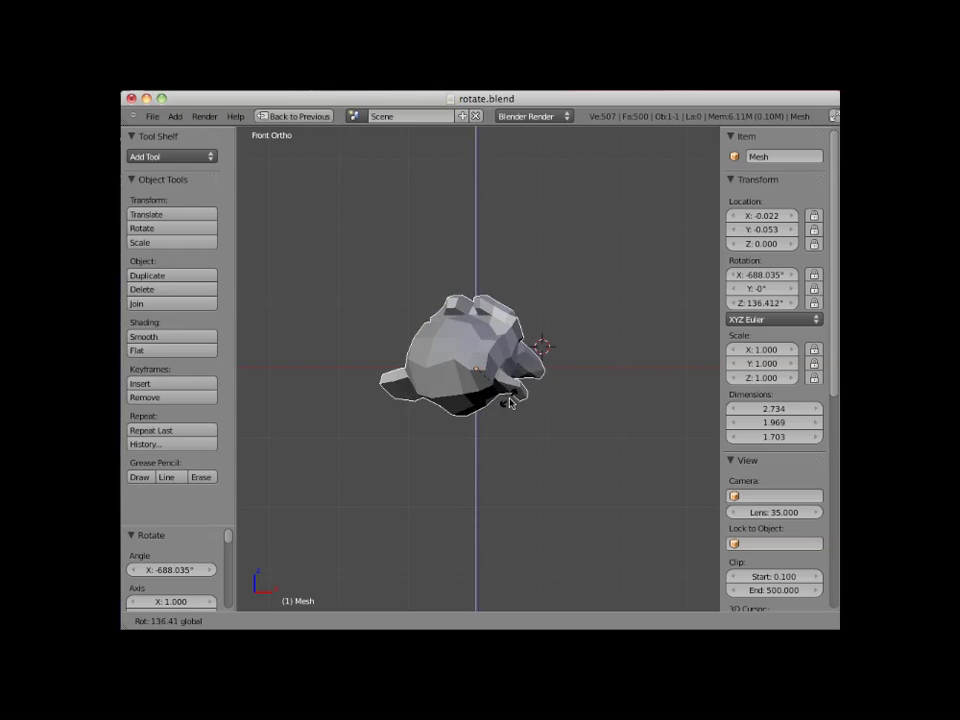
left_click_drag(551, 404, 400, 289)
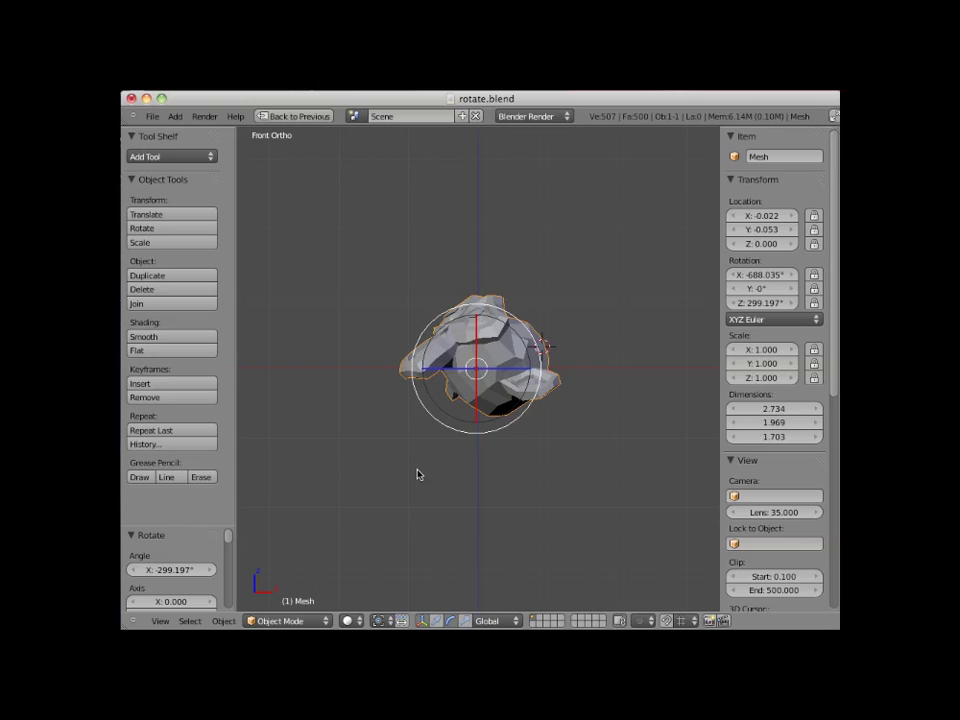
- View the rotated monkey in Right Ortho, then orbit into an angled User Ortho view
key("KP_3")
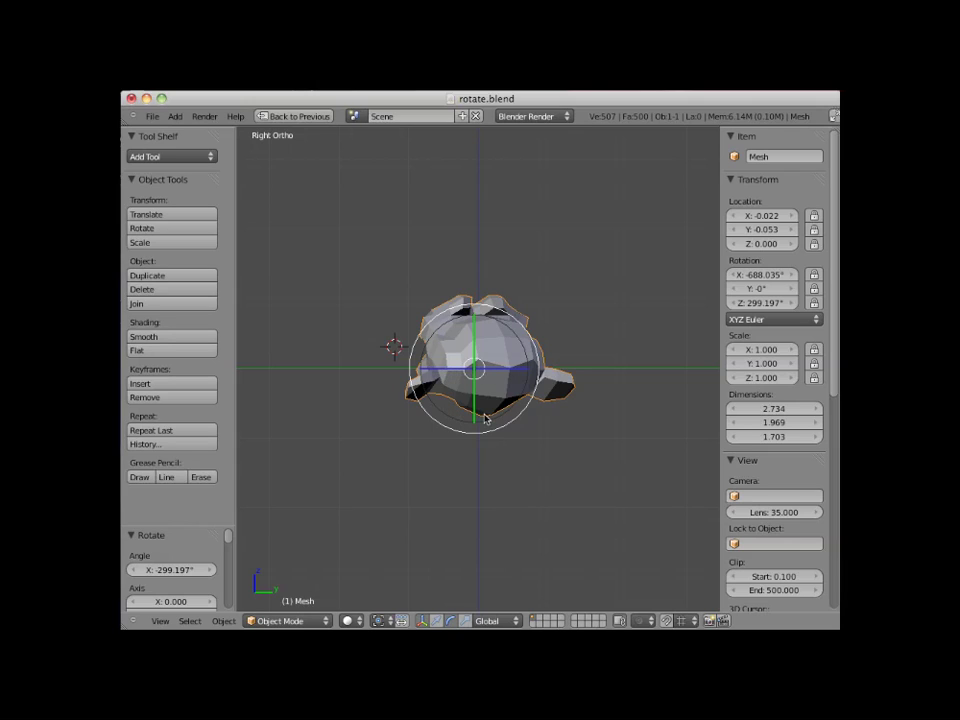
middle_click_drag(557, 356, 521, 452)
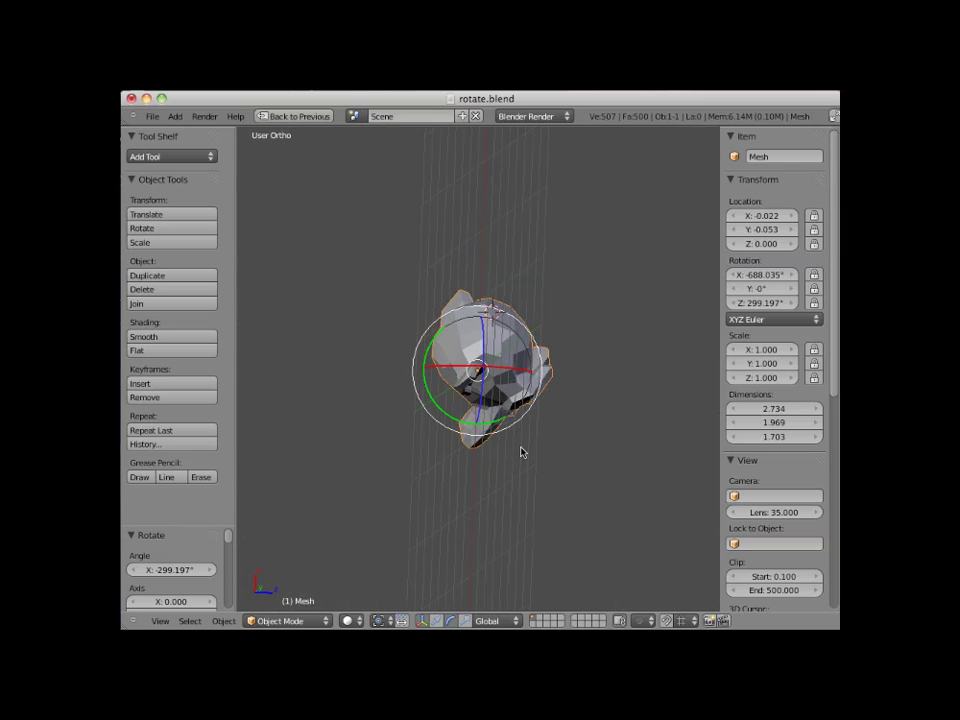
- Clear rotation, then spin via X, Z and free rings to X -723.7°, Y -255.849°, Z 865.002°
key("alt+r")
middle_click_drag(521, 452, 551, 266)
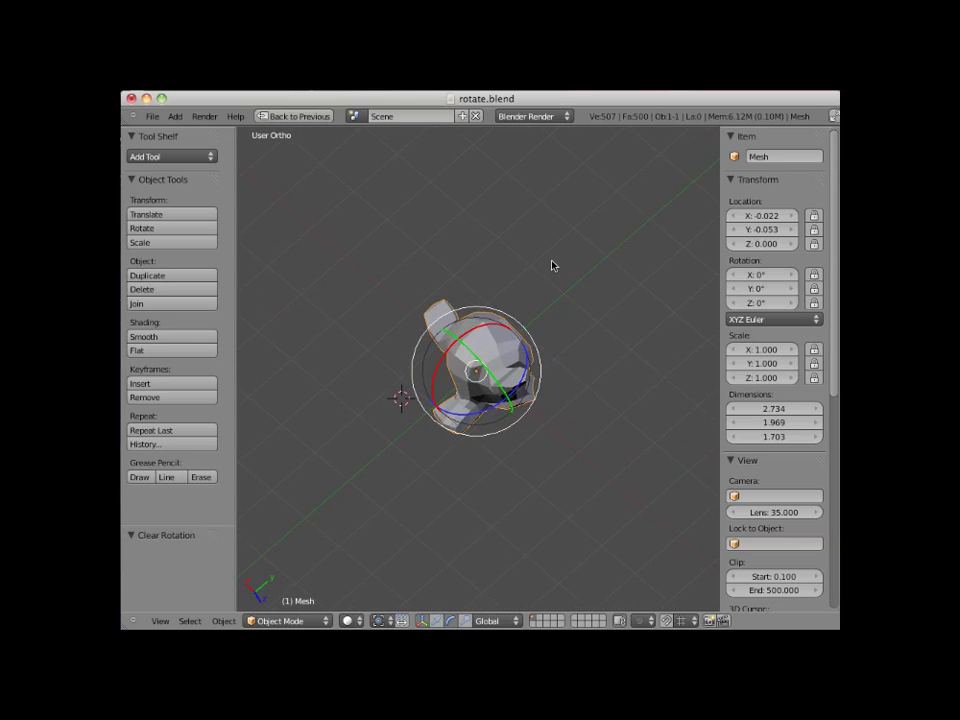
left_click_drag(474, 335, 439, 452)
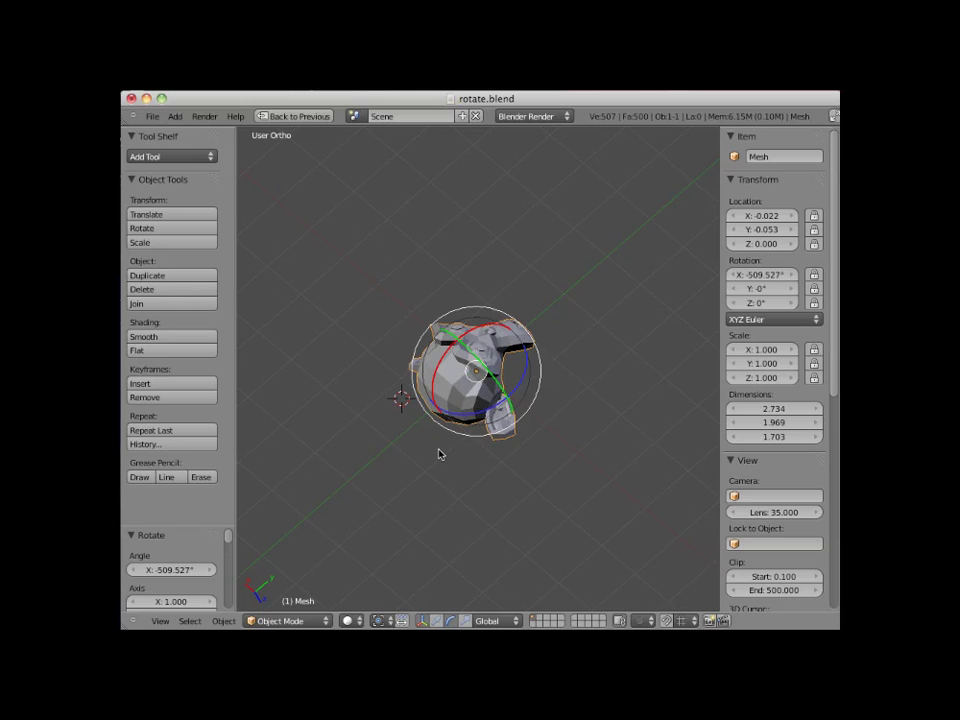
left_click_drag(523, 385, 563, 375)
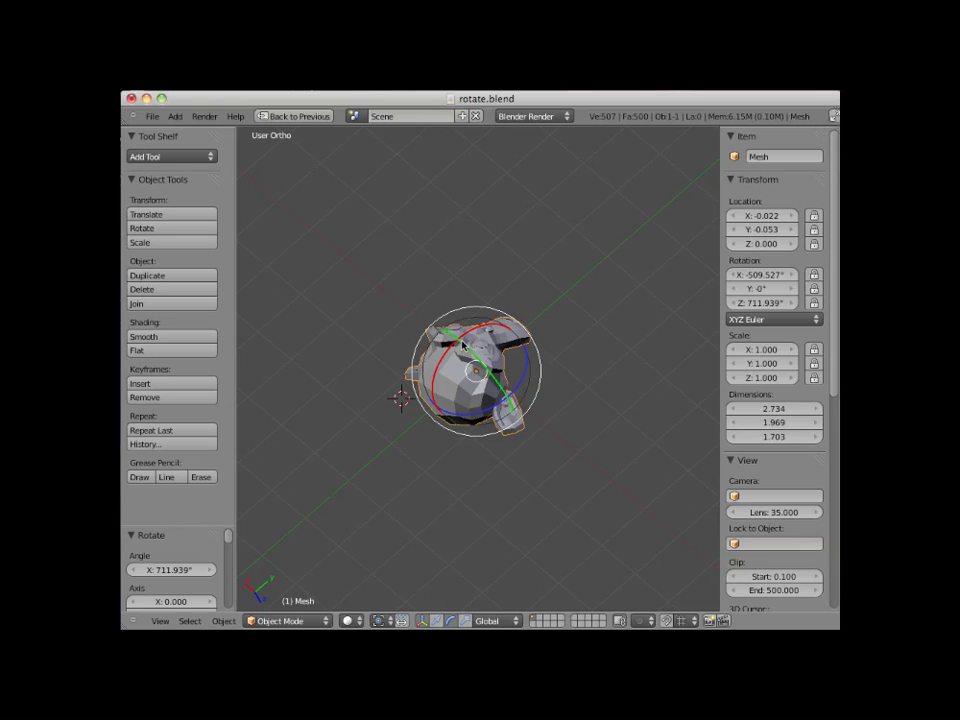
left_click_drag(464, 348, 569, 384)
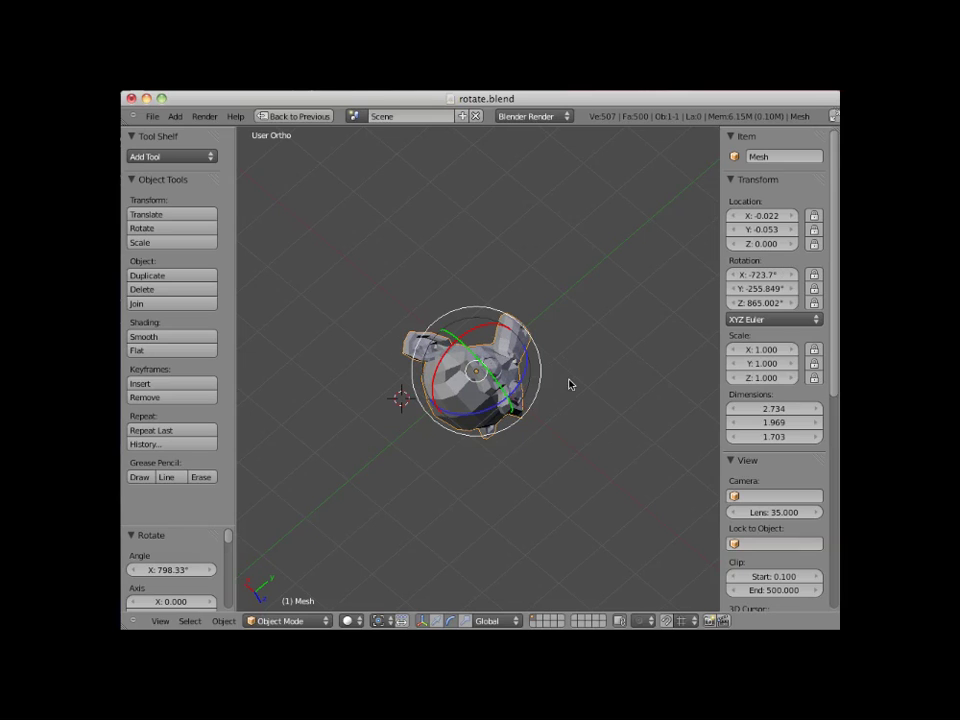